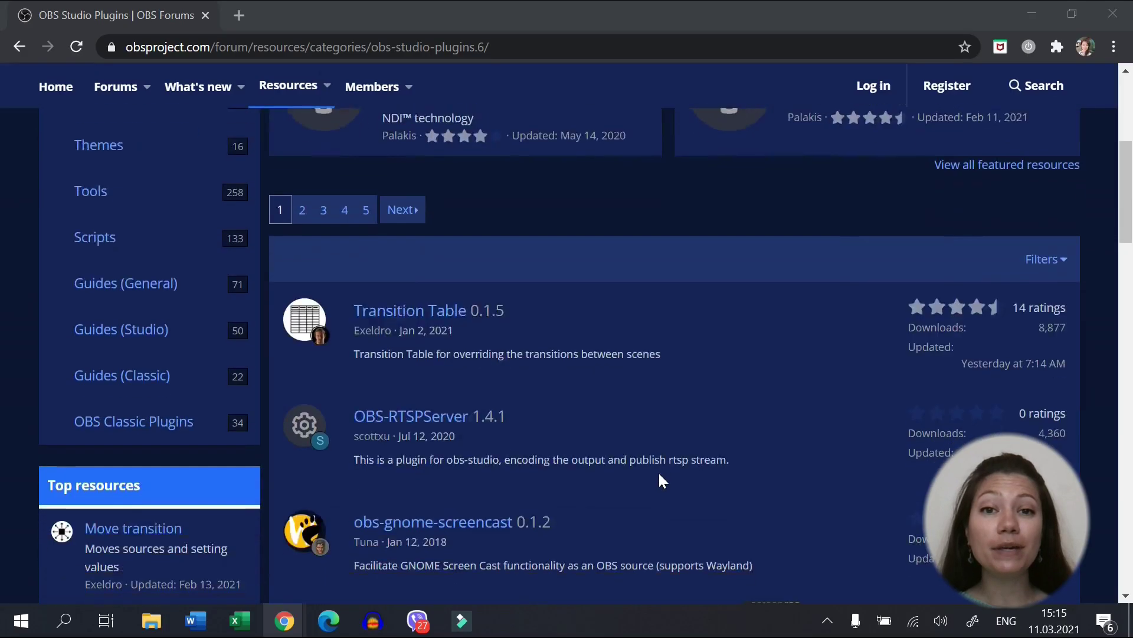
- Scroll down the OBS Studio Plugins forum listing to browse more plugin entries
scroll(660, 480, "down", 12)
scroll(660, 479, "down", 12)
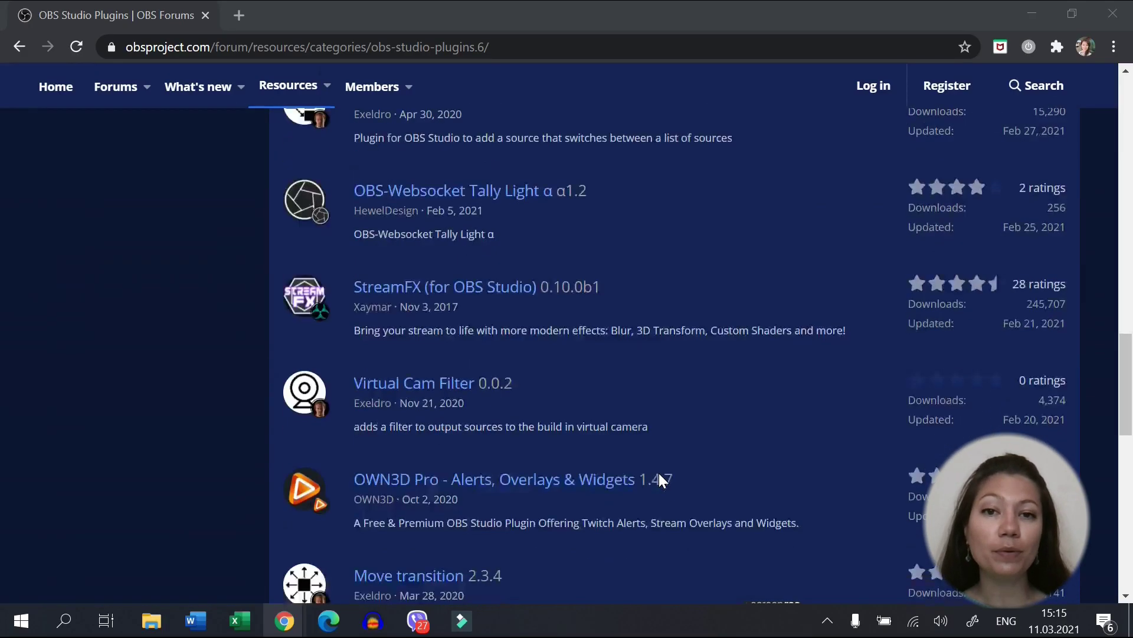
scroll(660, 480, "down", 1)
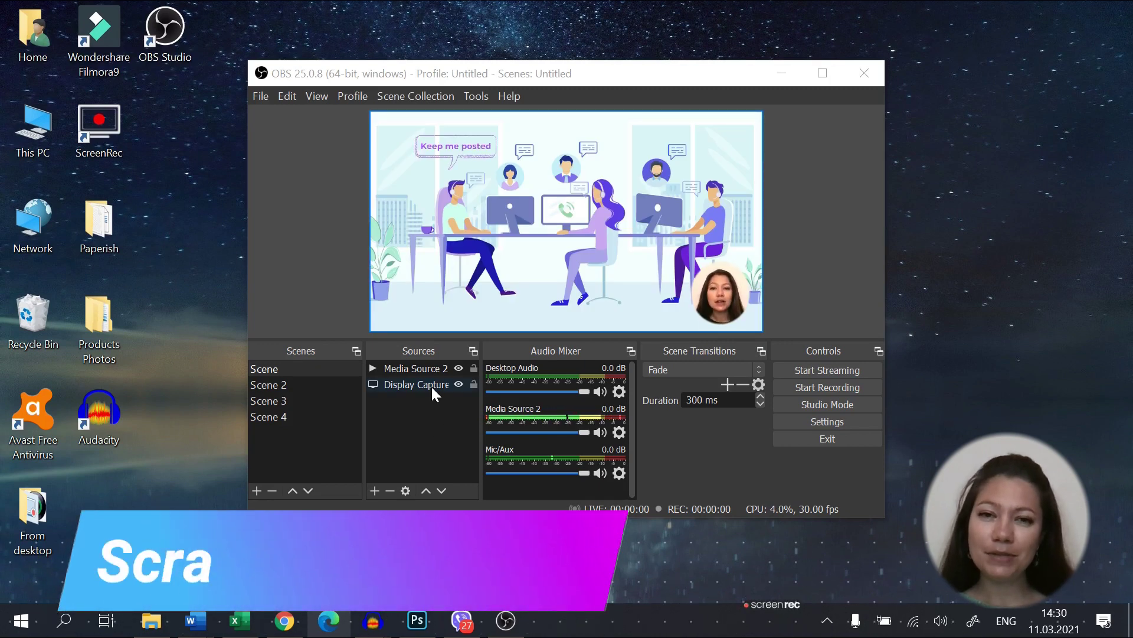
left_click_drag(431, 388, 384, 368)
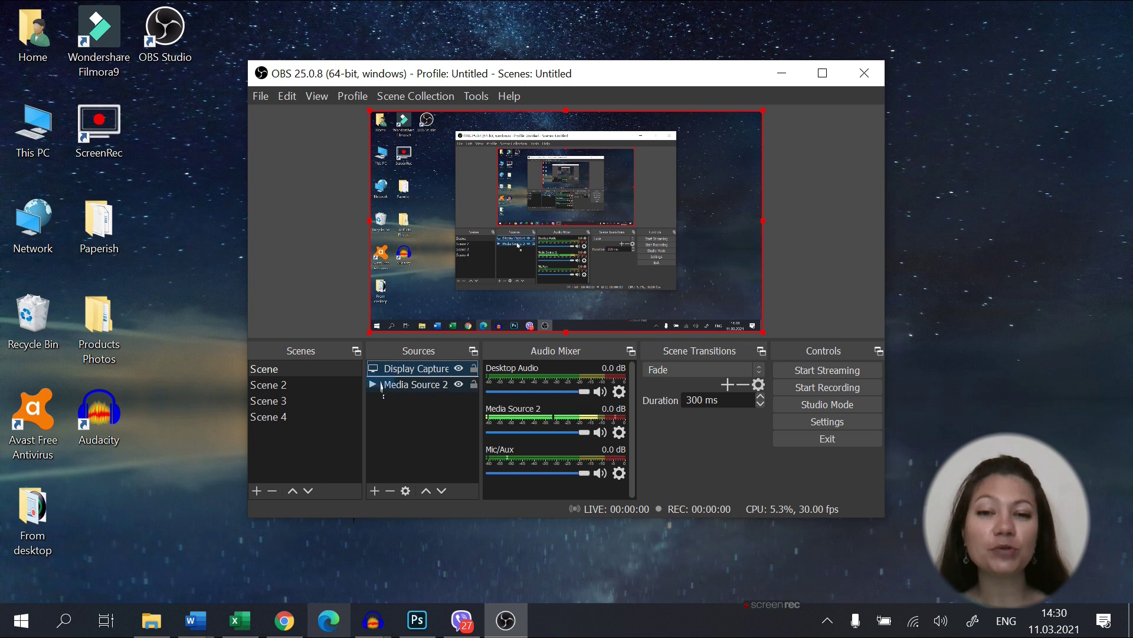
key("ctrl+Down")
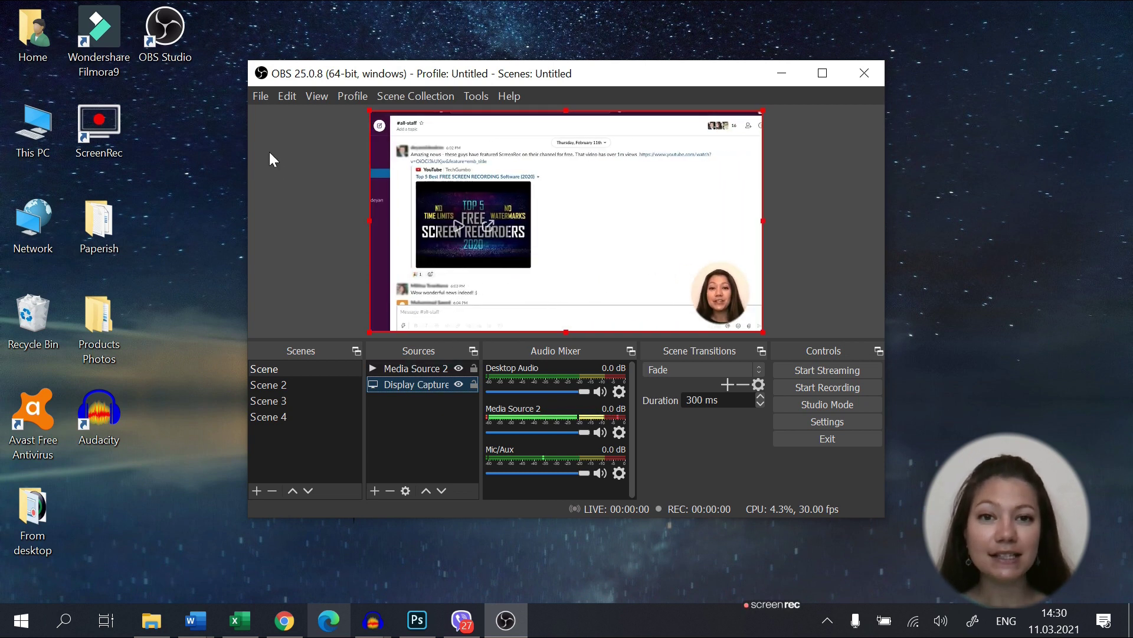
- Assign Shift + C as the Capture screenshot hotkey in Settings and save
left_click(260, 96)
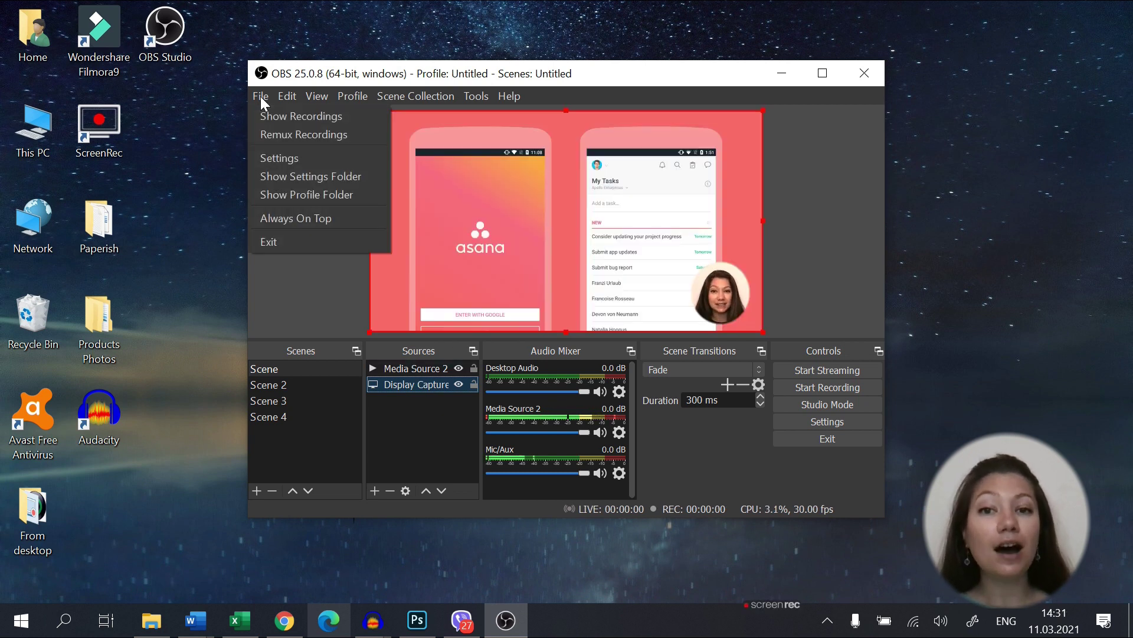
left_click(285, 158)
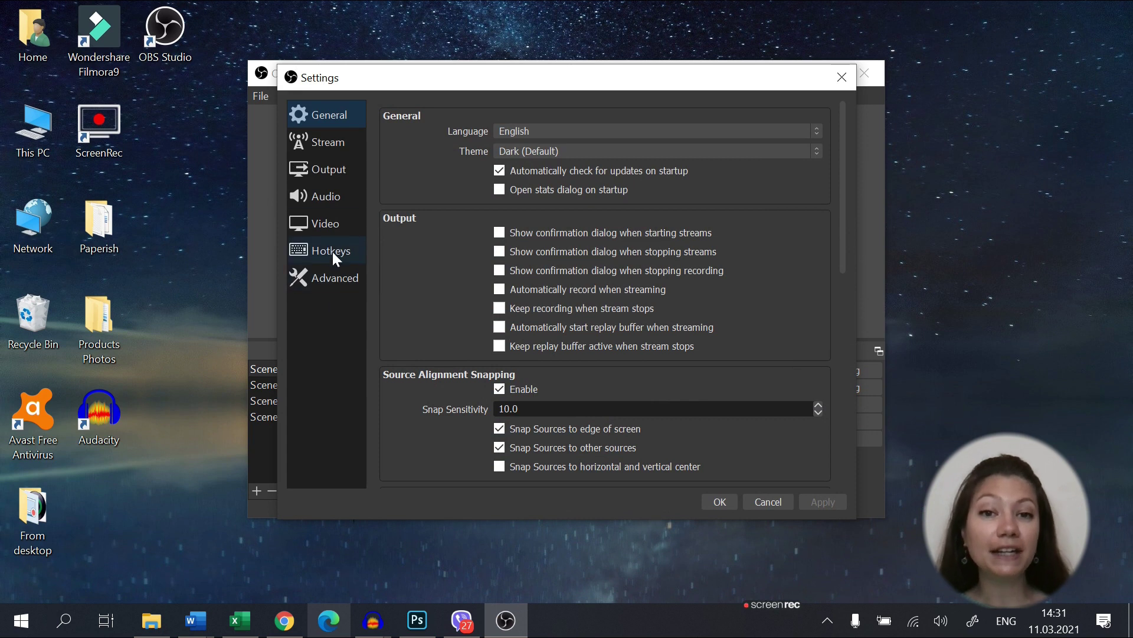
left_click(335, 253)
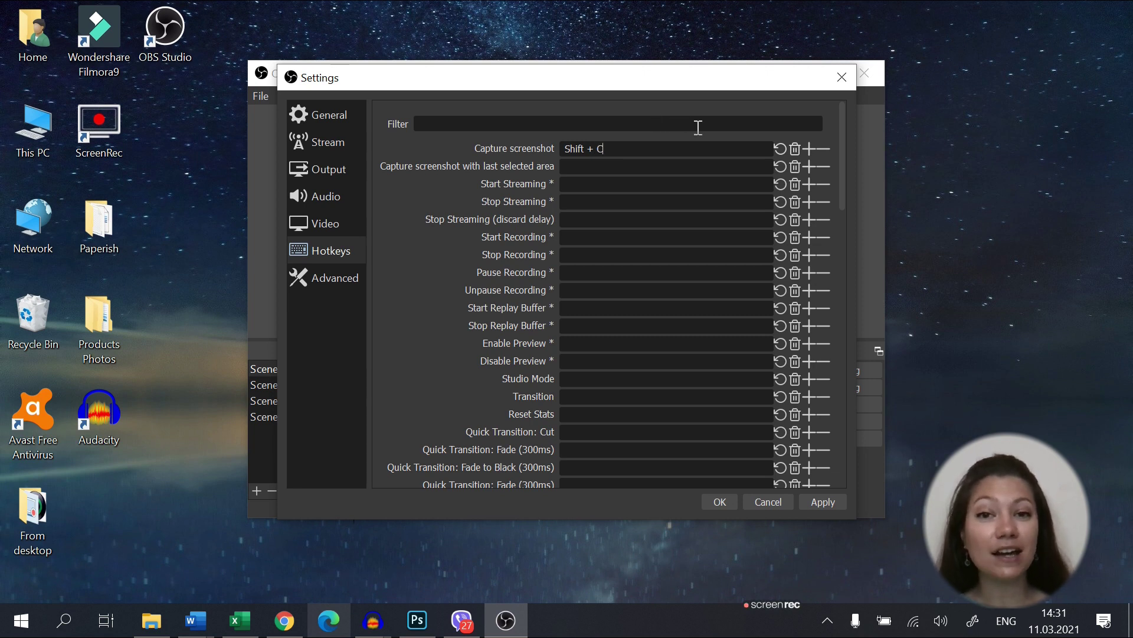
left_click(720, 502)
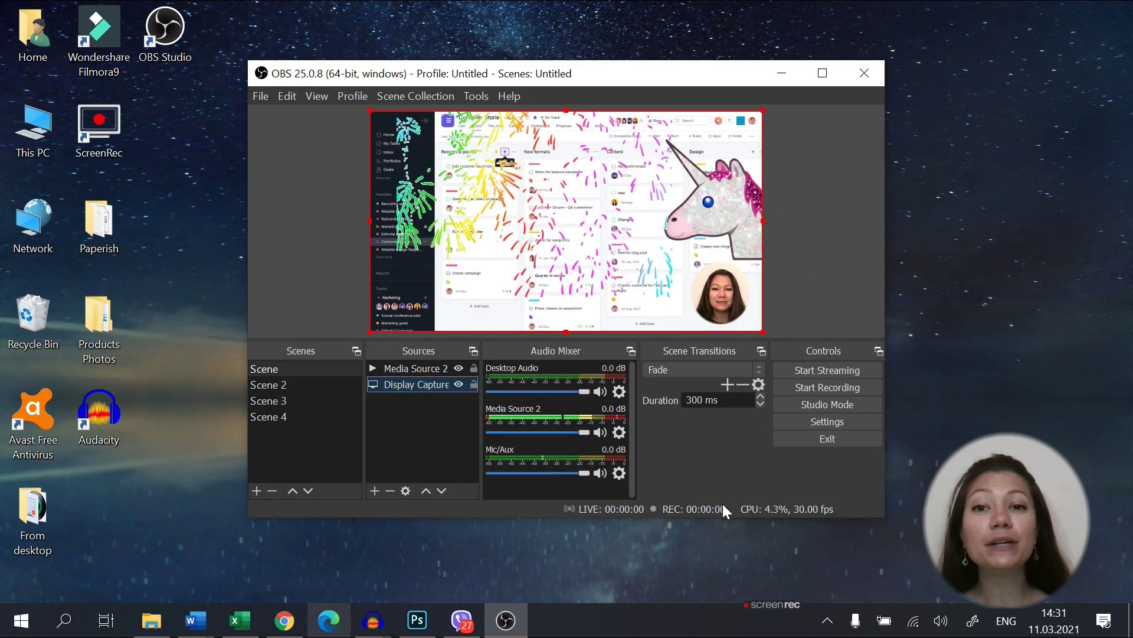
- Trigger the screenshot hotkey, mark a screen region, and save it as a screenshot
key("alt+s")
left_click_drag(244, 339, 634, 503)
key("Return")
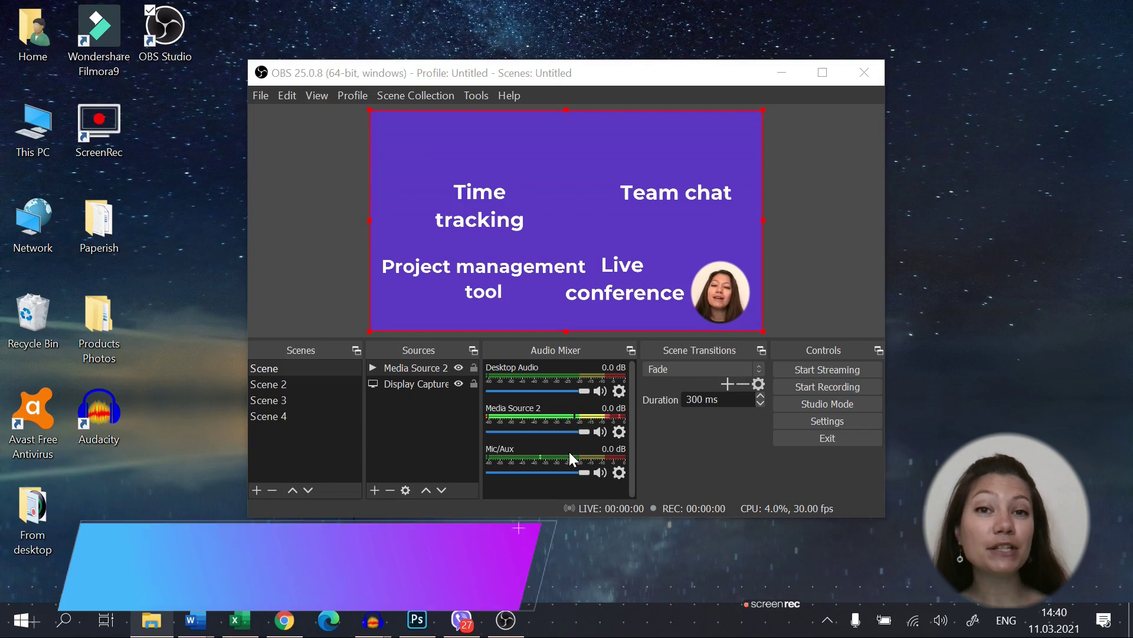
left_click(157, 621)
scroll(565, 416, "down", 4)
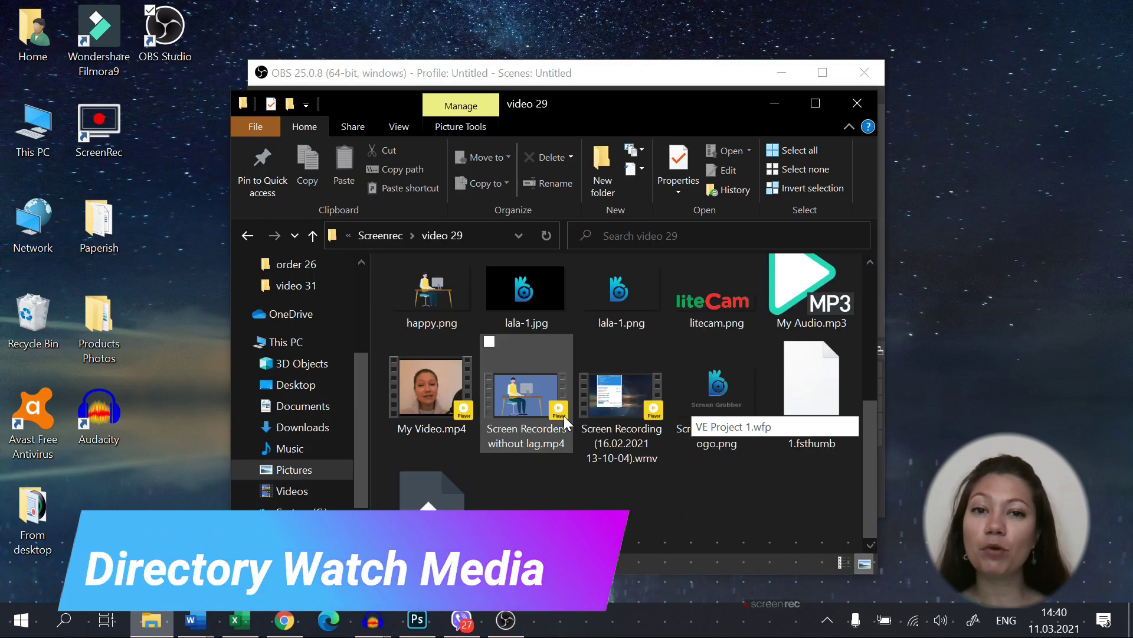
scroll(564, 416, "up", 5)
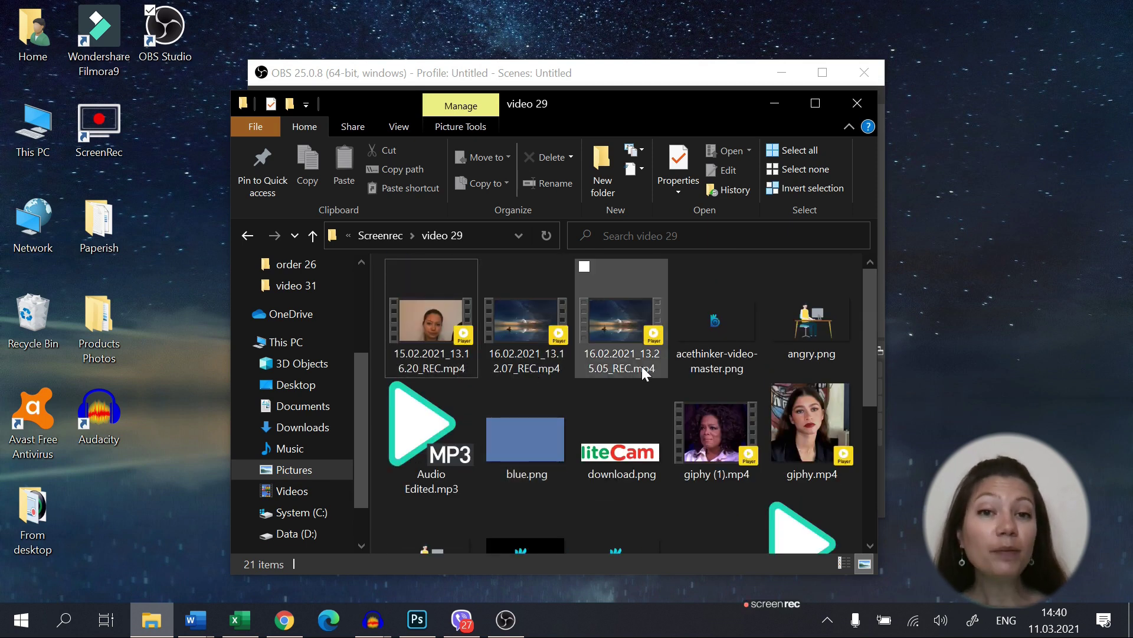
left_click(857, 103)
- Add a Directory watch media filter to Media Source 2 with its default name
right_click(473, 254)
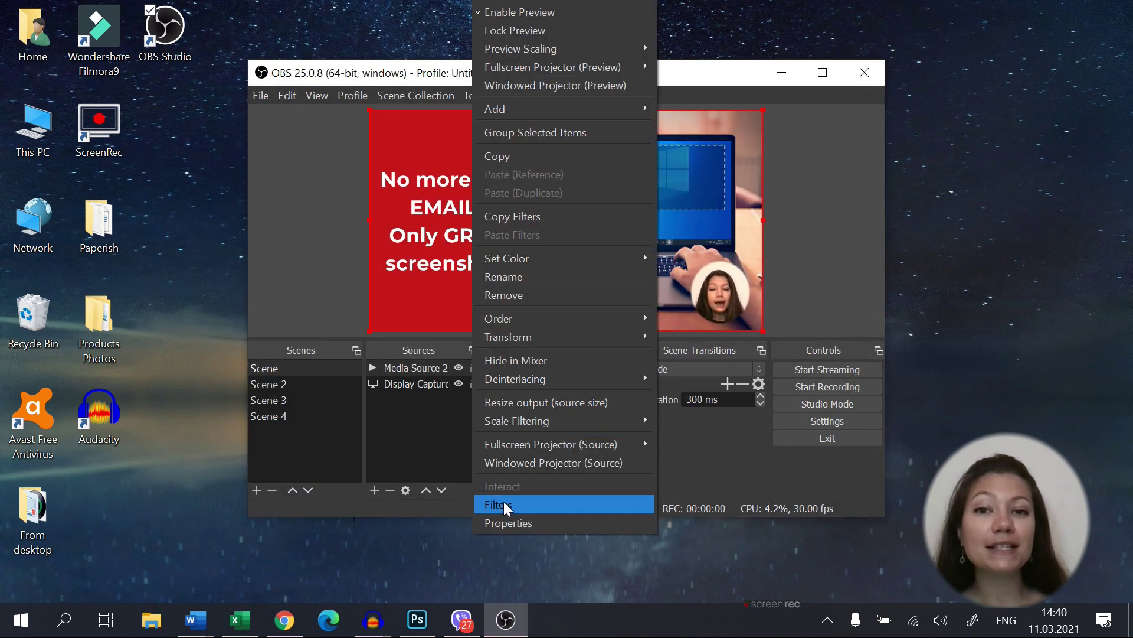
left_click(504, 504)
left_click(329, 502)
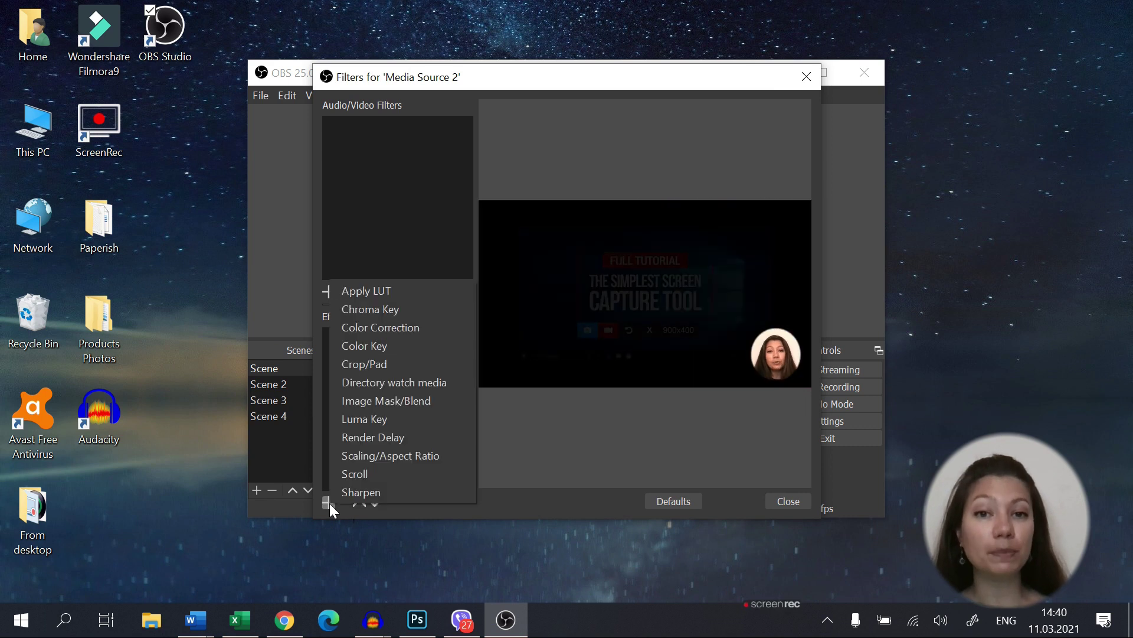
left_click(389, 386)
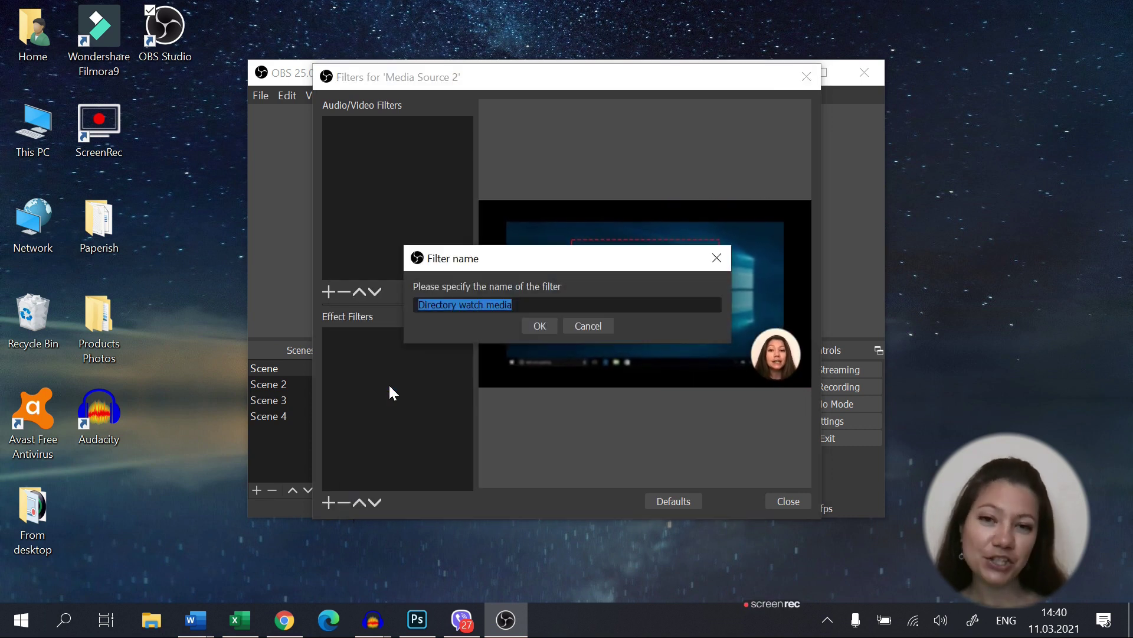
left_click(549, 326)
- Make the filter watch the video 29 folder, sorted by newest modified, for .mp4 files
left_click(783, 356)
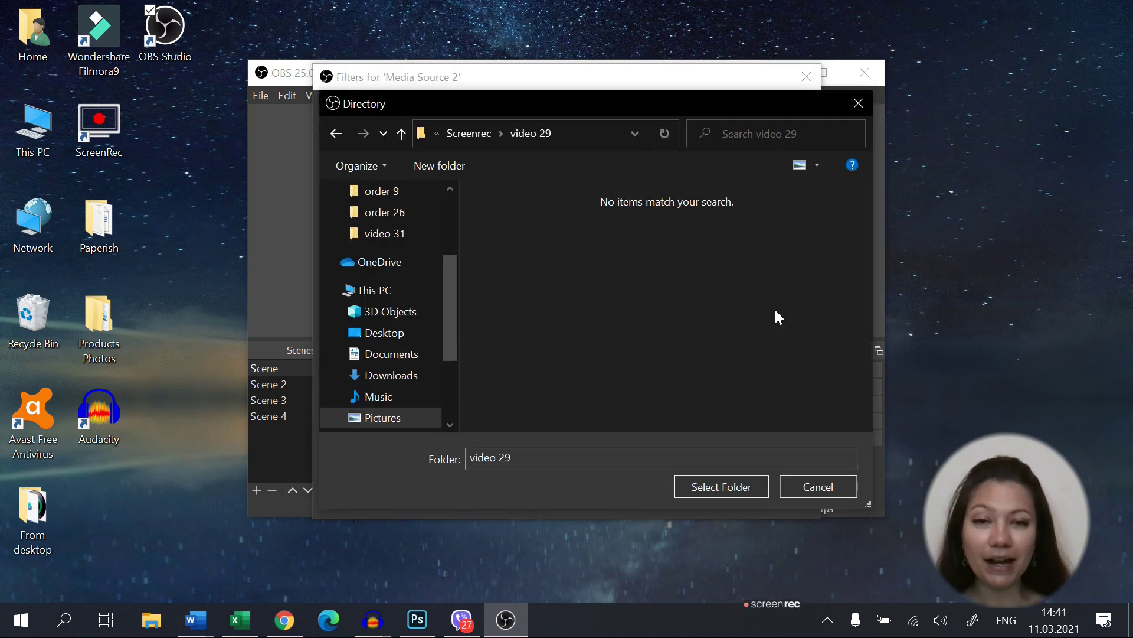
left_click(723, 487)
left_click(795, 377)
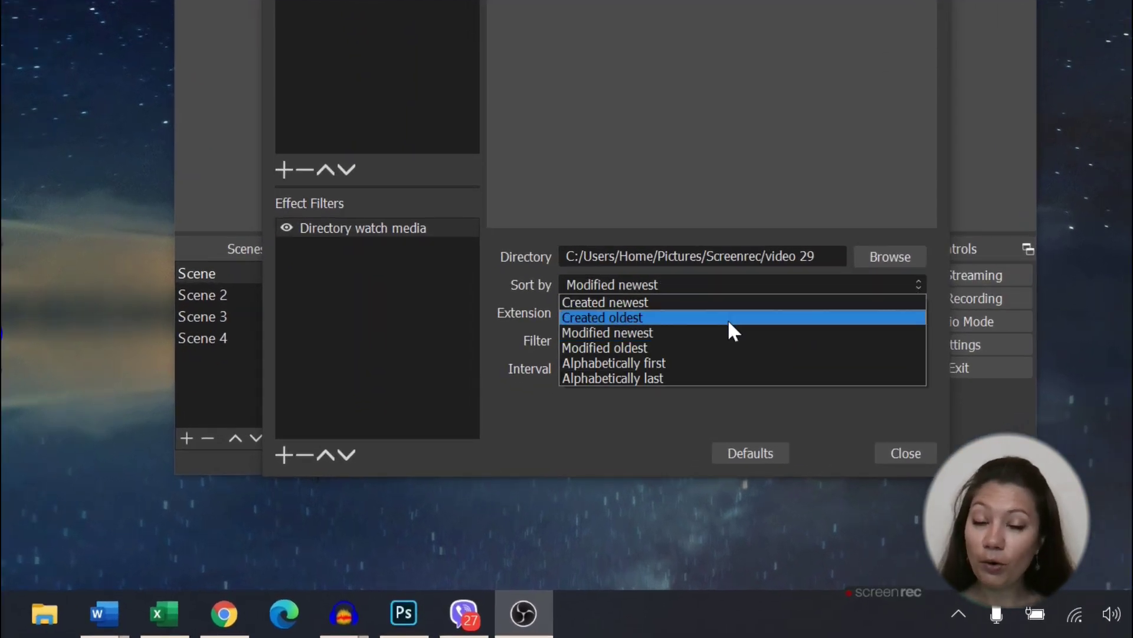
left_click(734, 410)
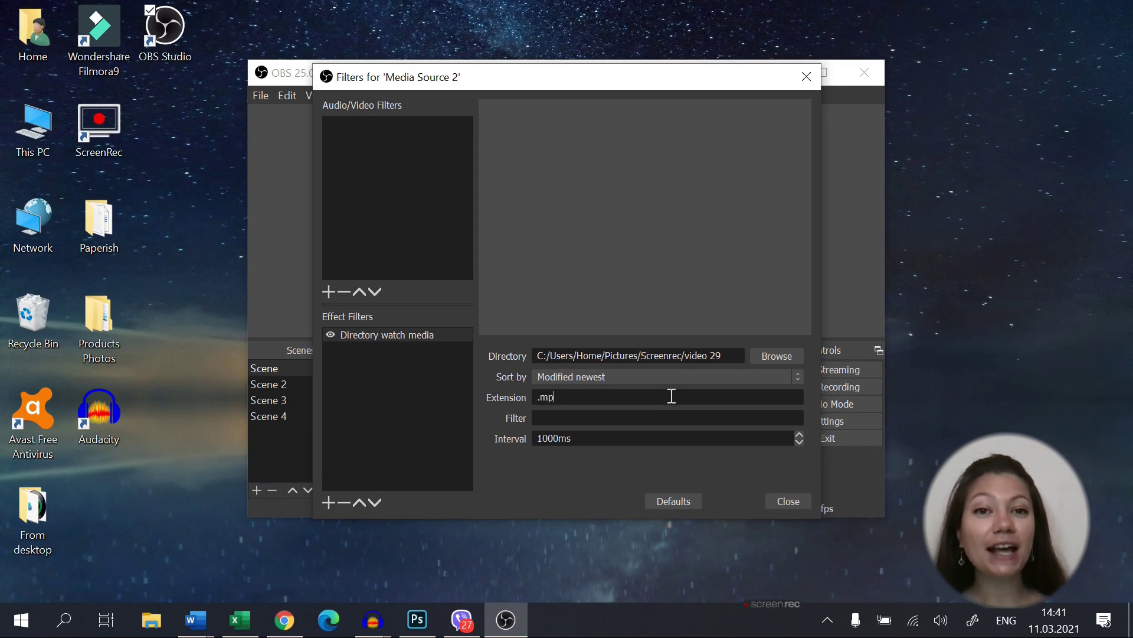
type("4")
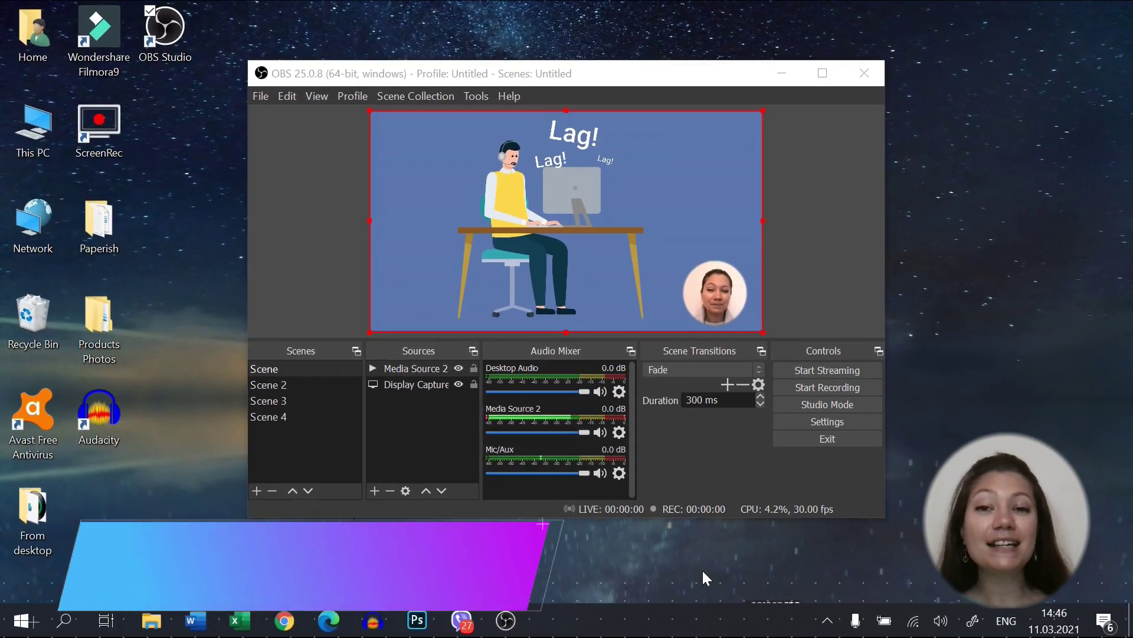
- Switch to Scene 2 to show the Starting Soon screen with animated Spectralizer bars
left_click(284, 390)
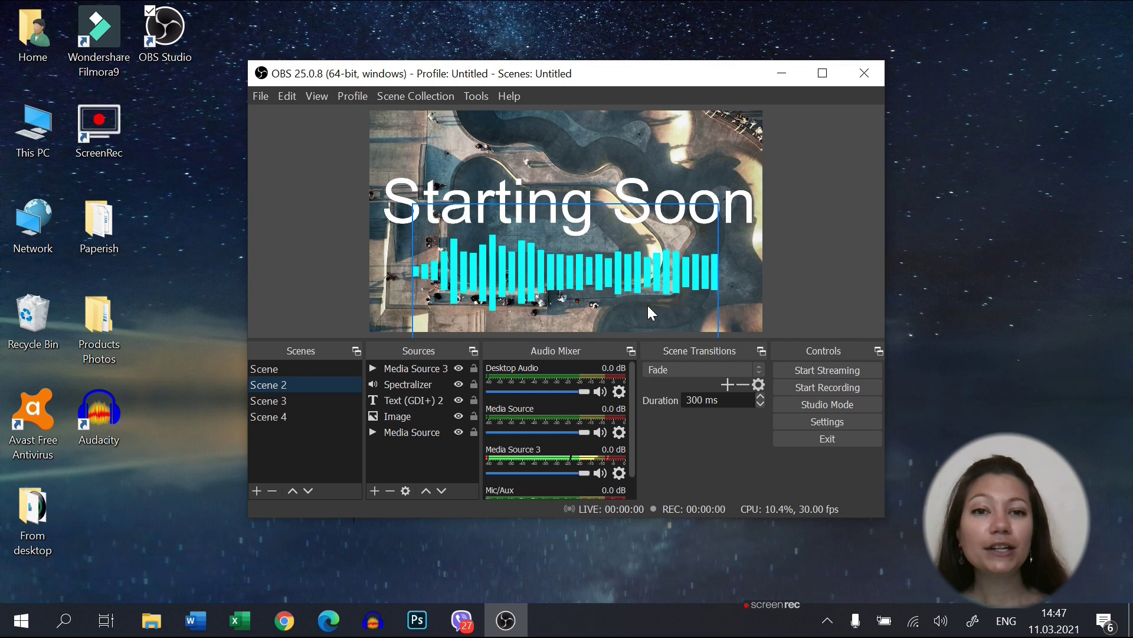
- Create a new Spectralizer 2 source in the scene named Scene
left_click(286, 369)
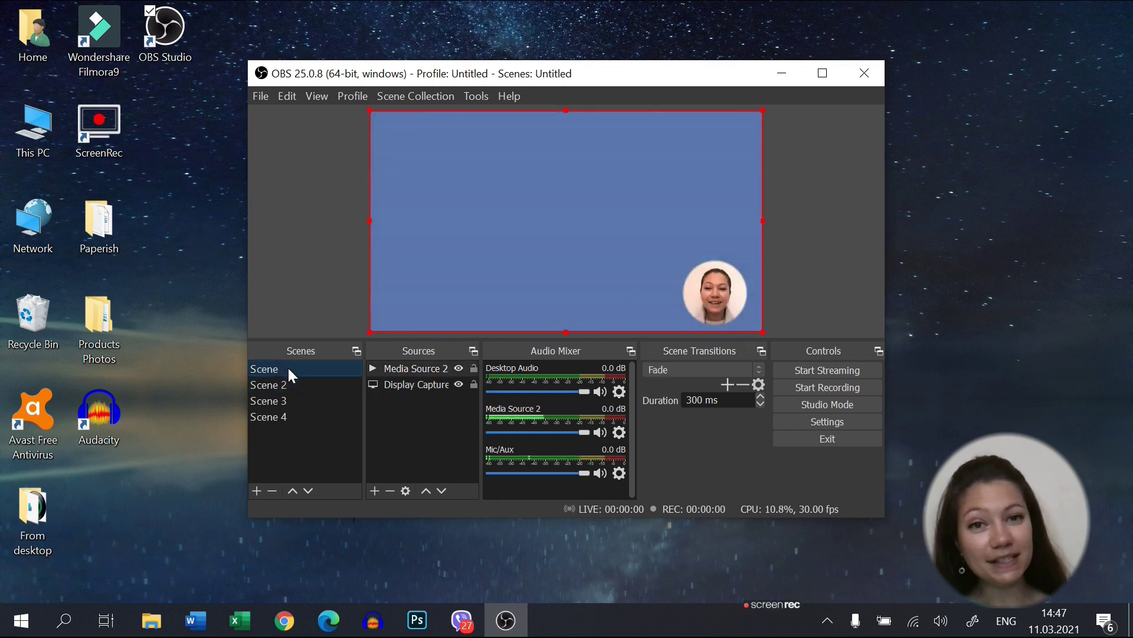
left_click(376, 492)
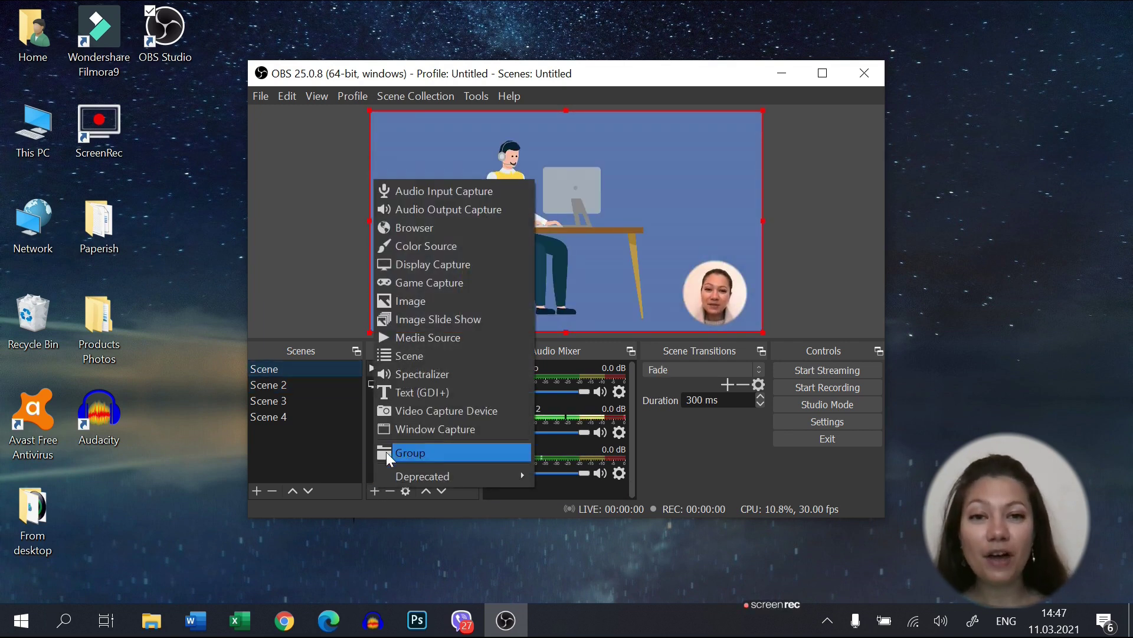
left_click(430, 372)
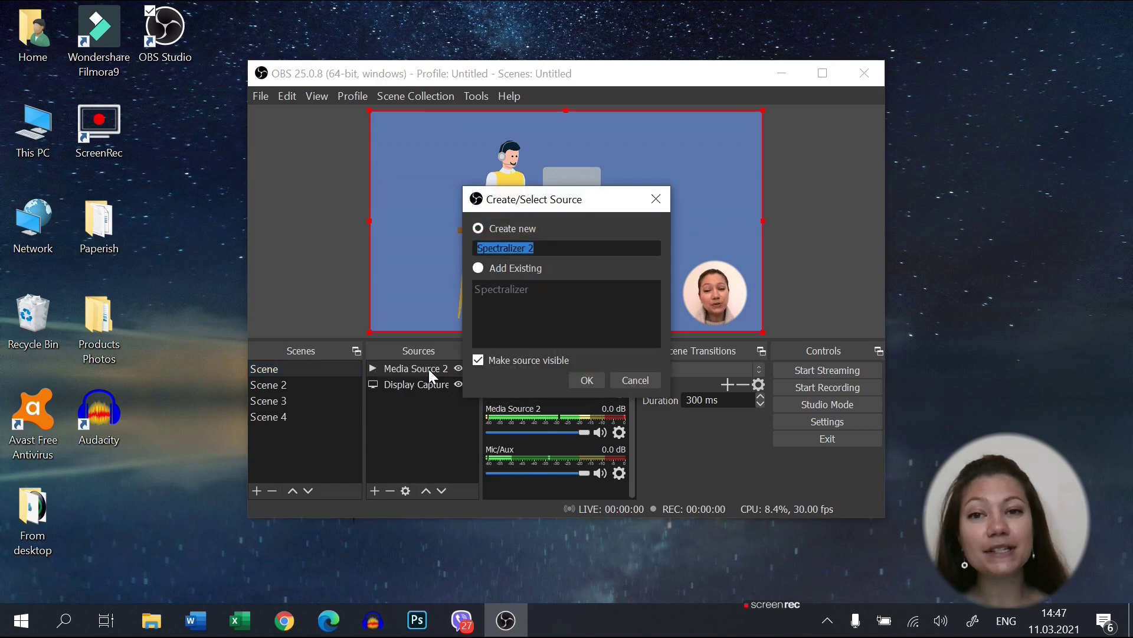
left_click(593, 381)
- Set Bars mode driven by Media Source 2 audio, then stretch the bars along the preview bottom
left_click(552, 311)
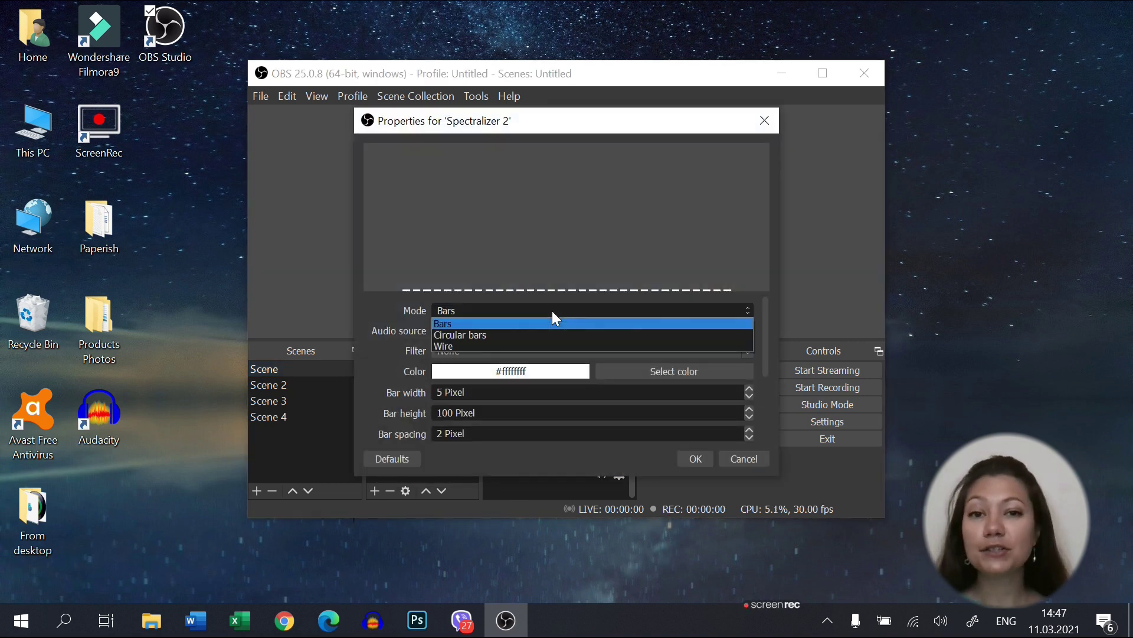
left_click(691, 314)
left_click(691, 326)
left_click(600, 358)
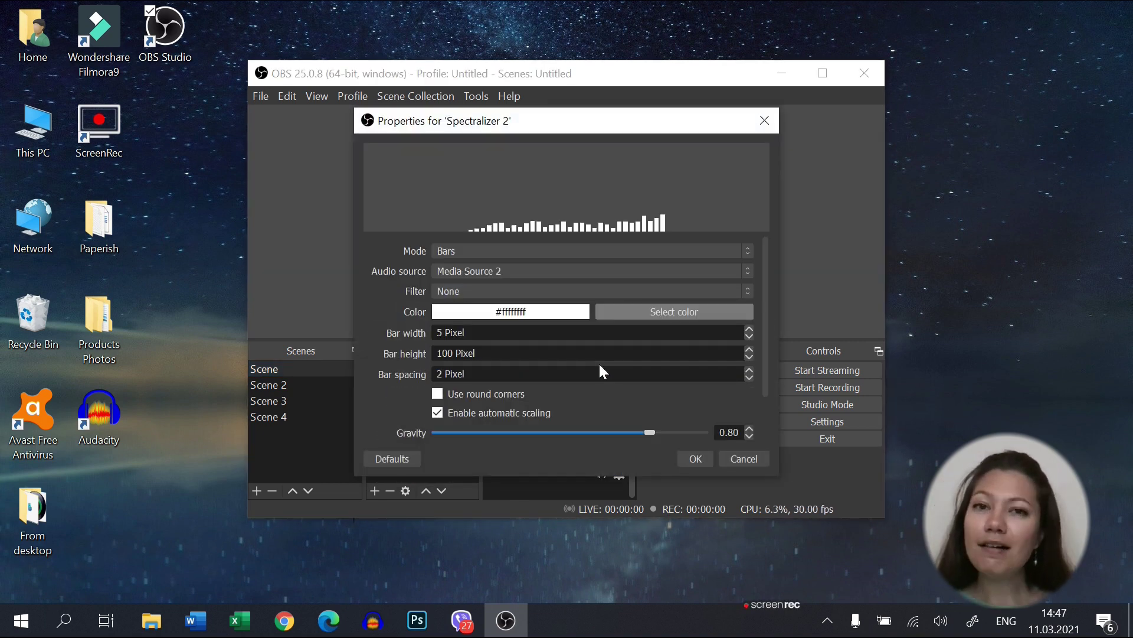
scroll(422, 390, "down", 2)
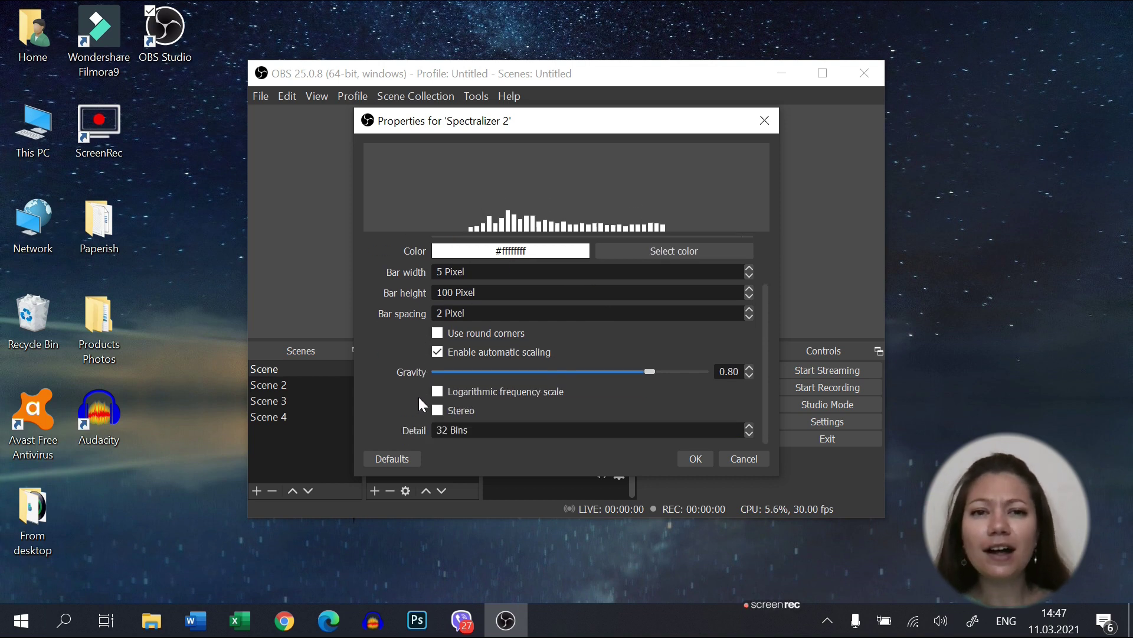
left_click(696, 458)
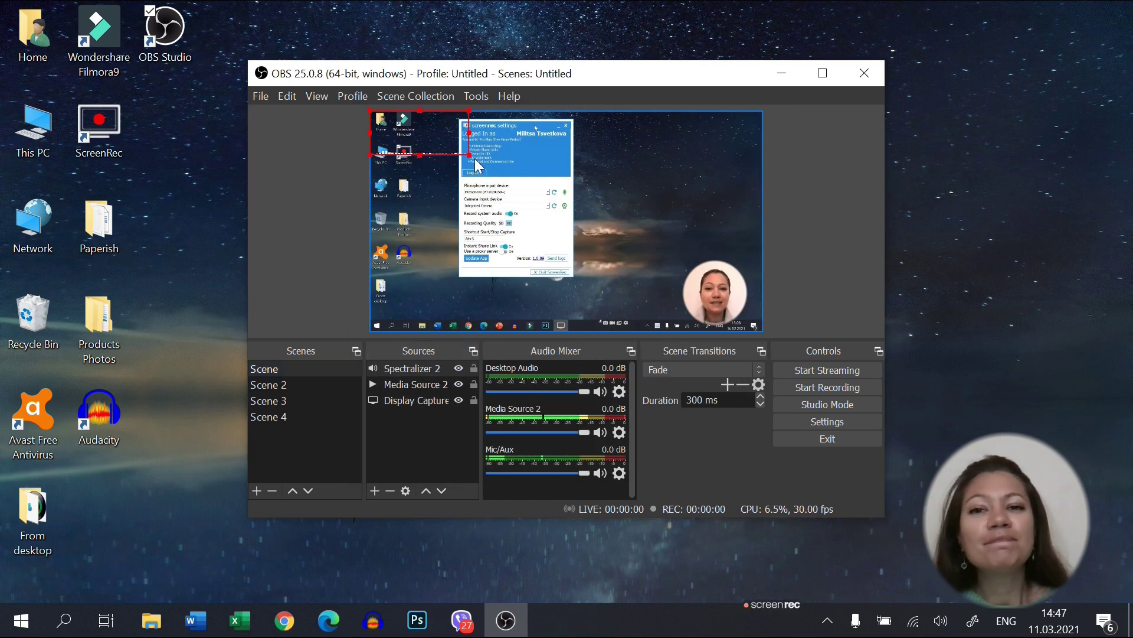
left_click_drag(471, 156, 763, 286)
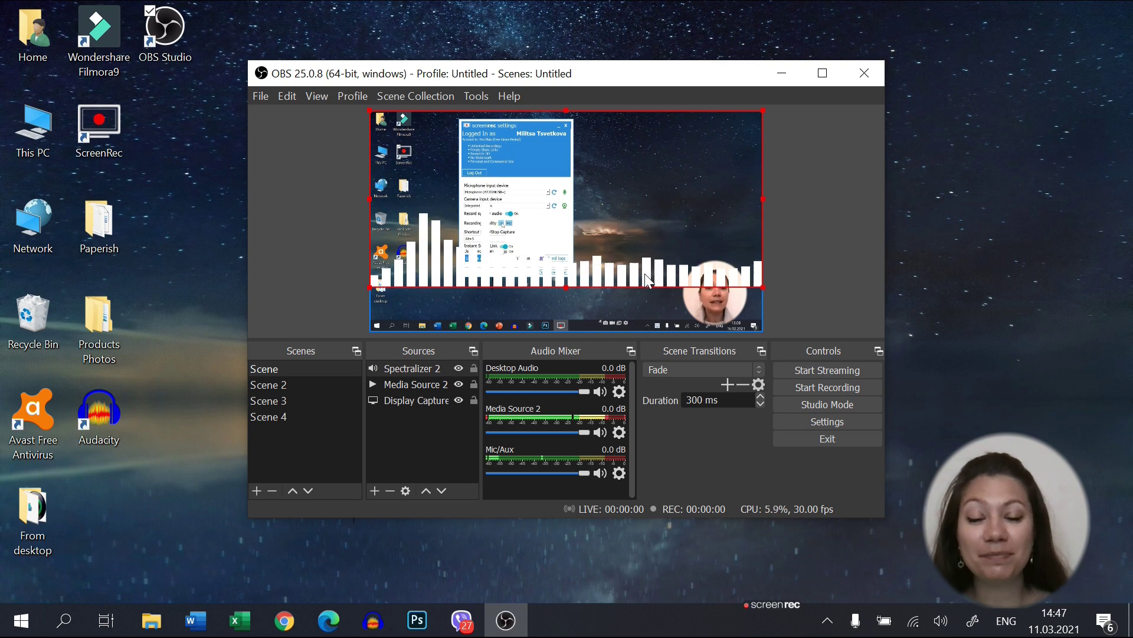
left_click_drag(645, 275, 647, 325)
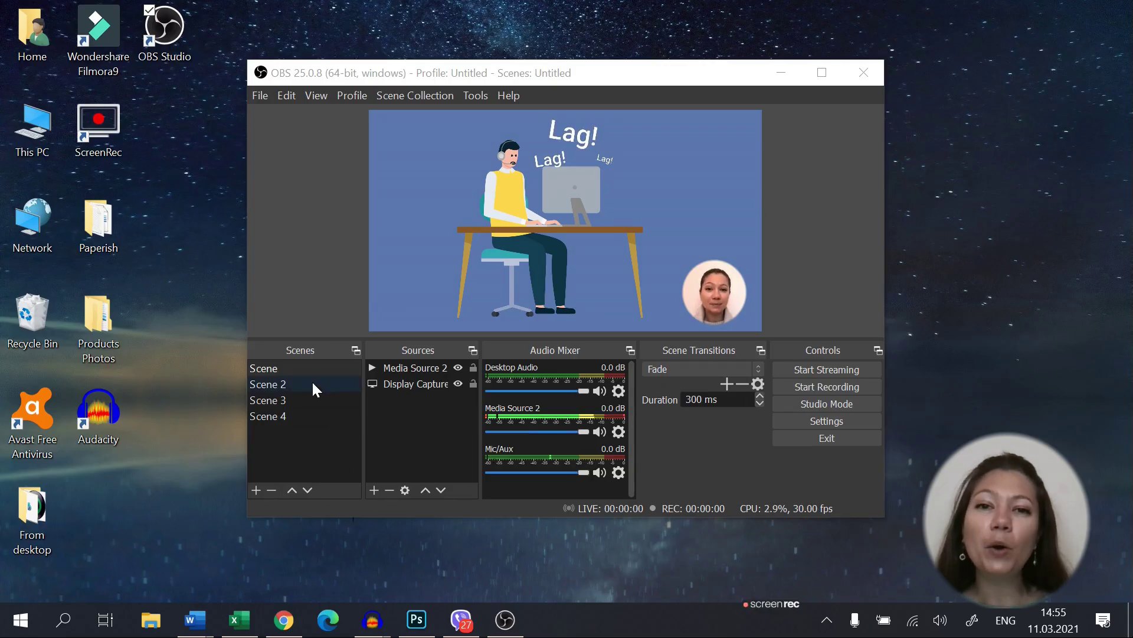
- Glance at Scene 2, then add a User-defined shader filter to Media Source 2 in Scene
left_click(313, 383)
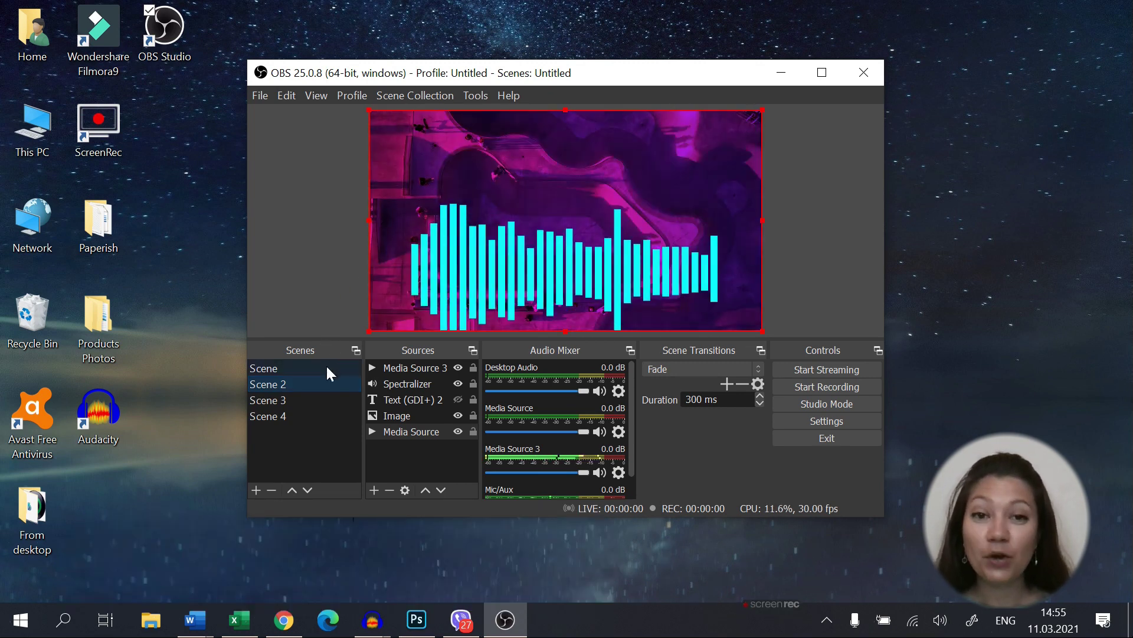
left_click(327, 367)
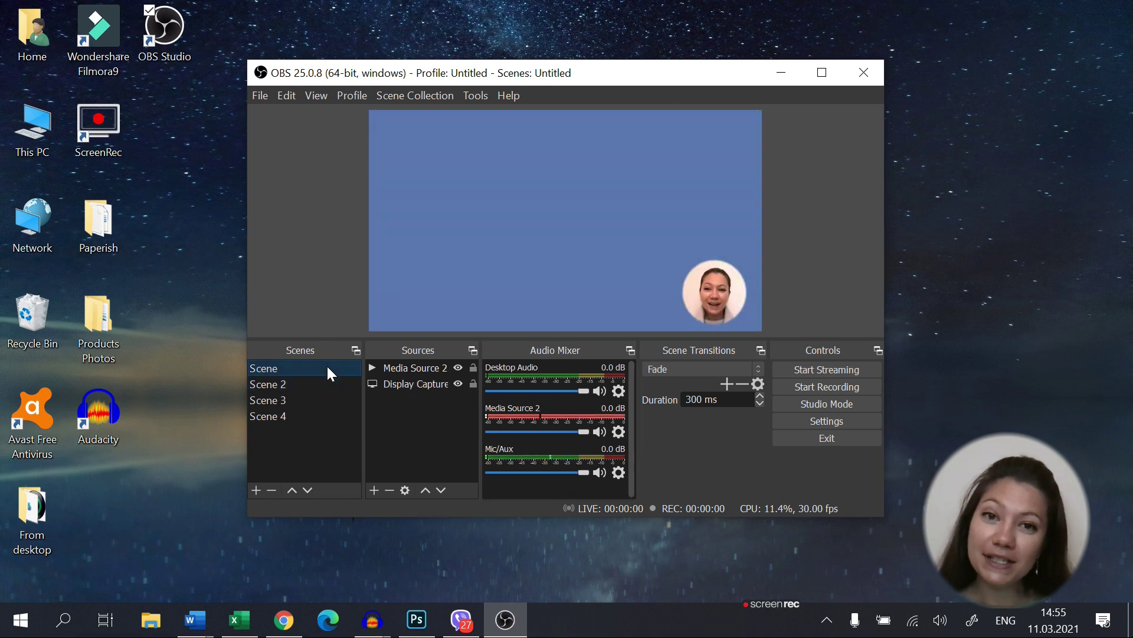
left_click(420, 372)
right_click(420, 370)
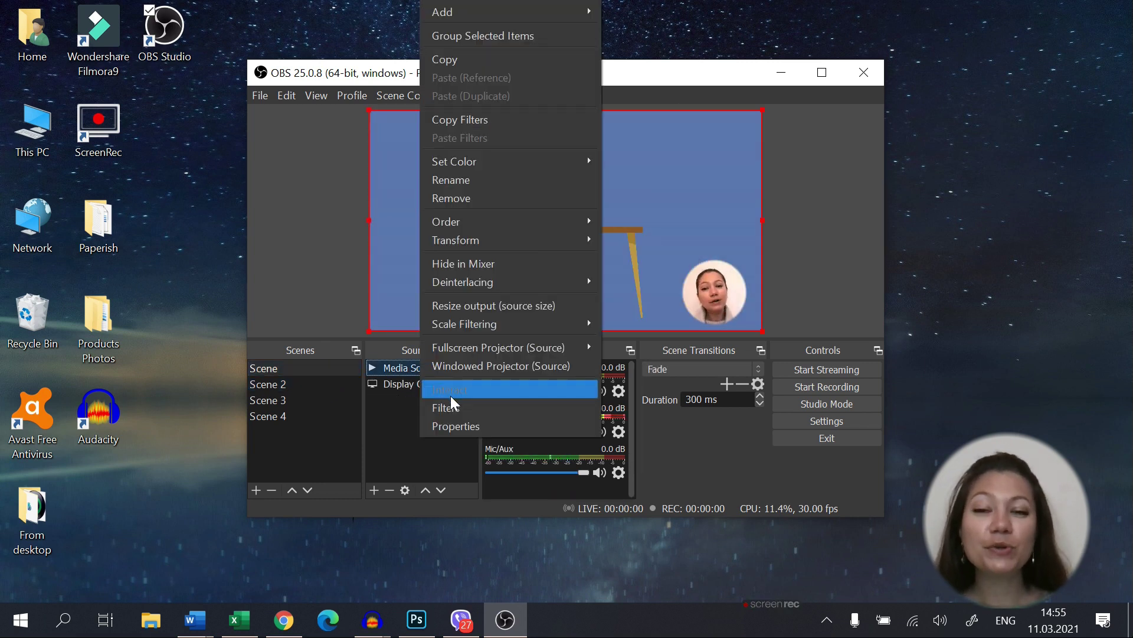
left_click(455, 405)
left_click(327, 502)
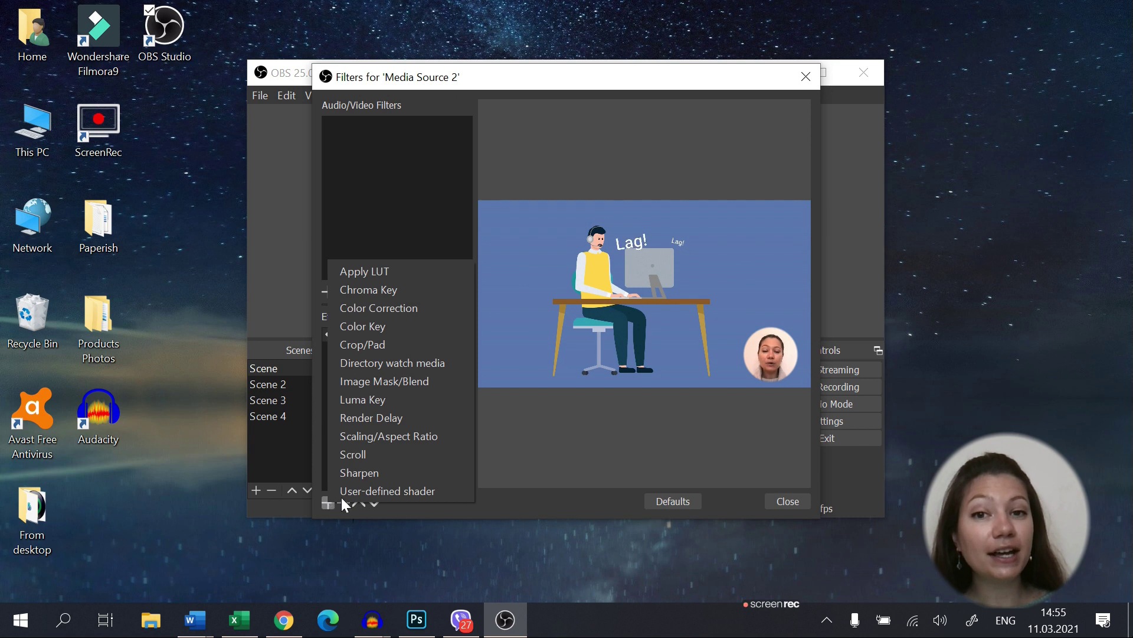
left_click(370, 491)
left_click(539, 326)
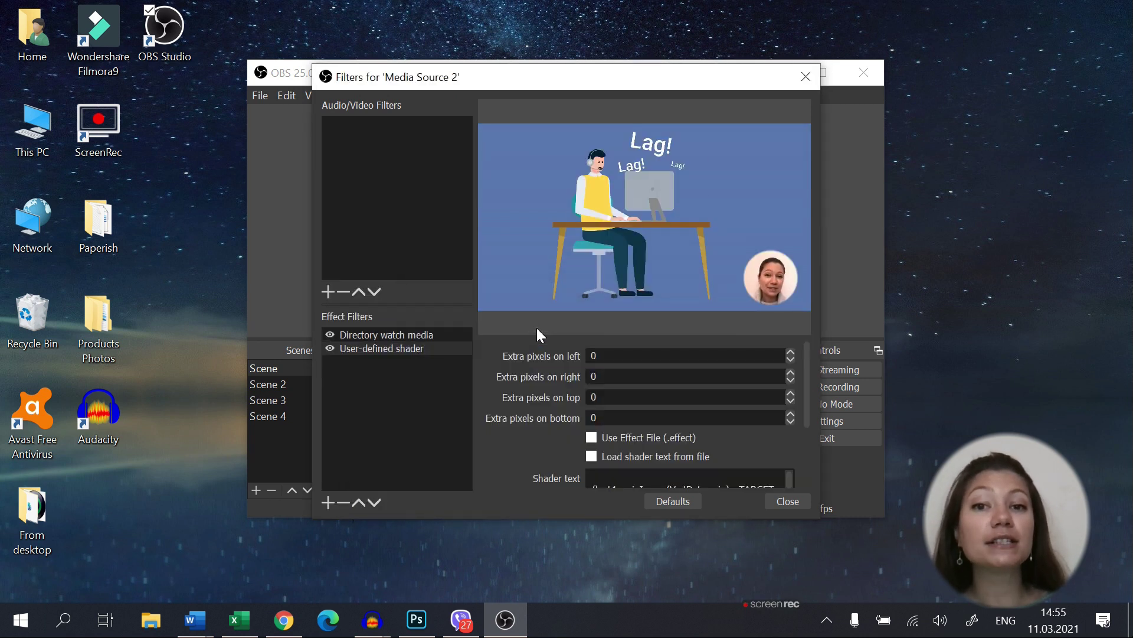
- Load the shader from the rainbow.shader file and apply it to the video image
left_click(591, 457)
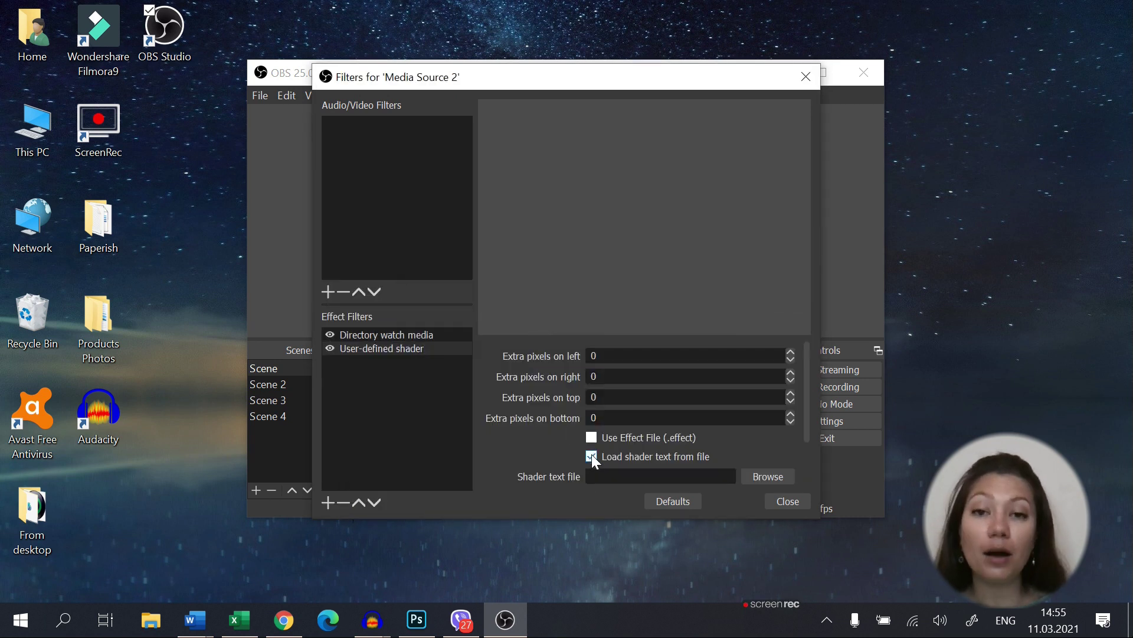
left_click(764, 476)
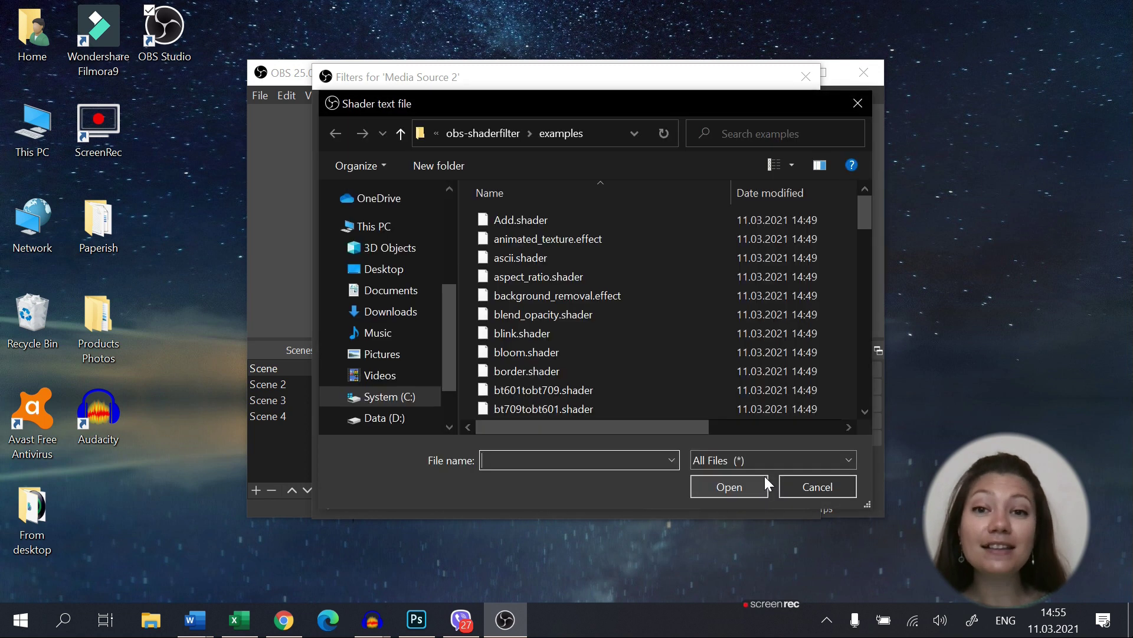
scroll(660, 312, "down", 7)
scroll(660, 311, "down", 3)
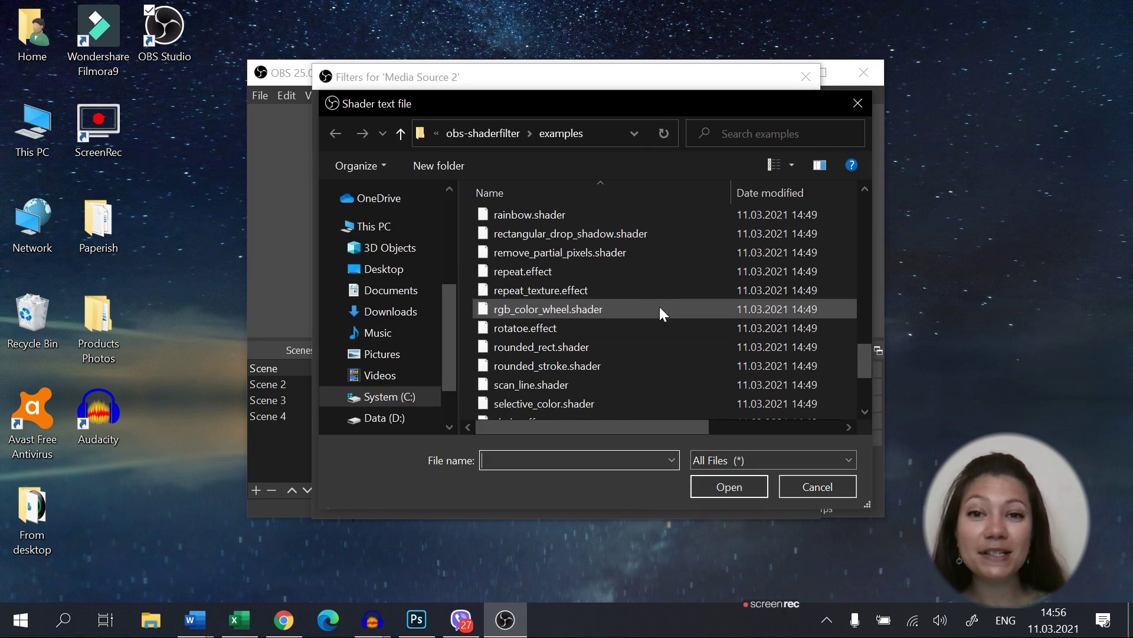
double_click(640, 216)
scroll(545, 420, "down", 6)
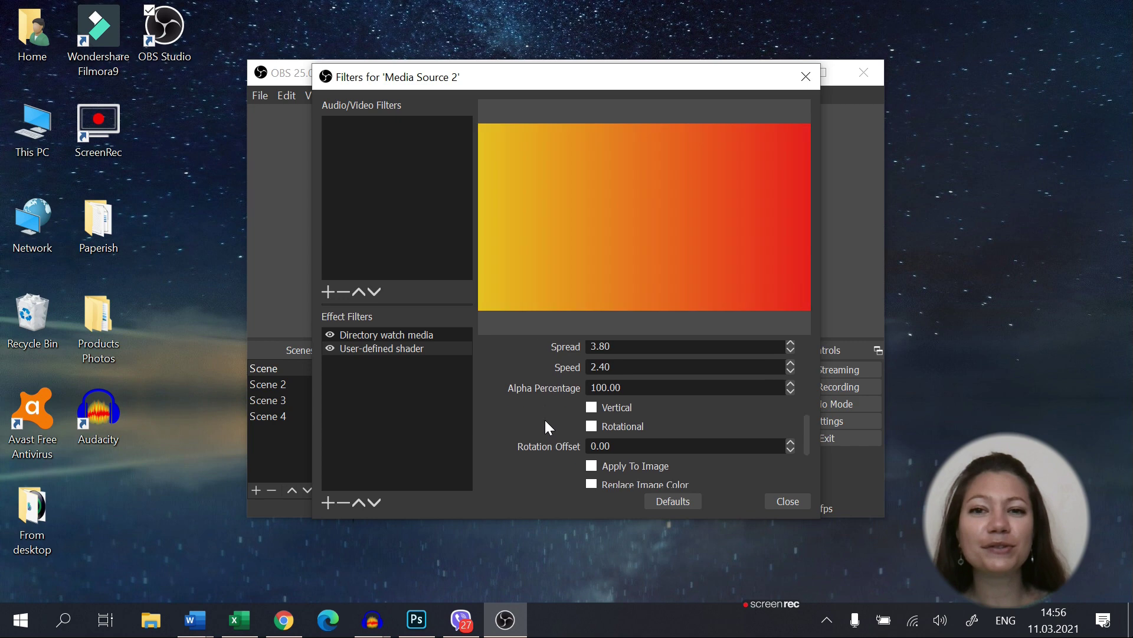
left_click(591, 415)
left_click(789, 501)
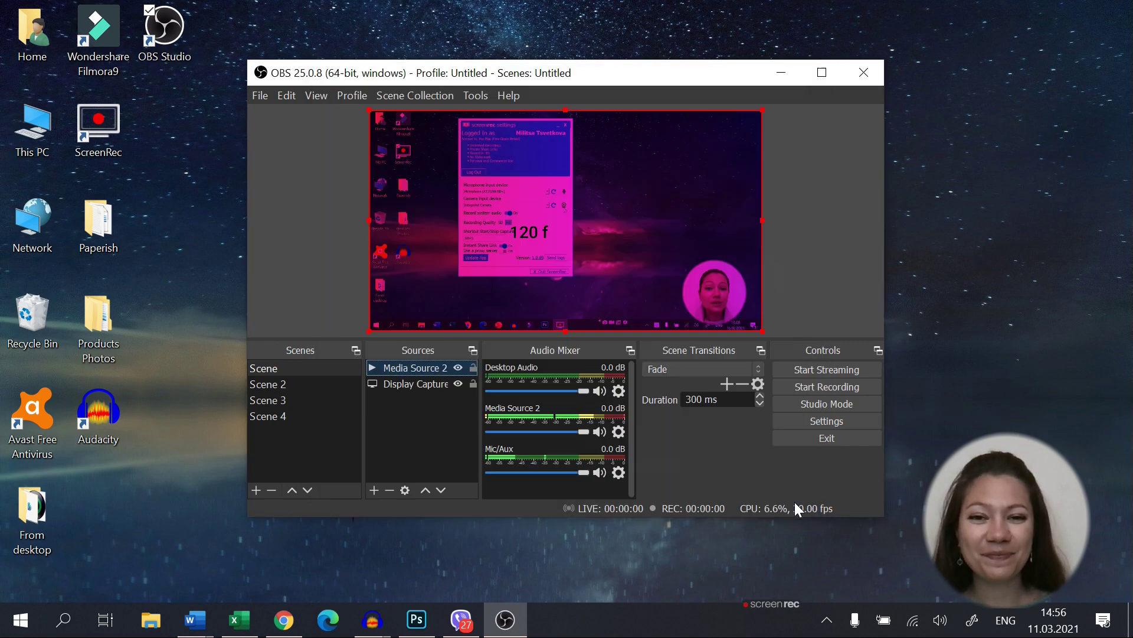